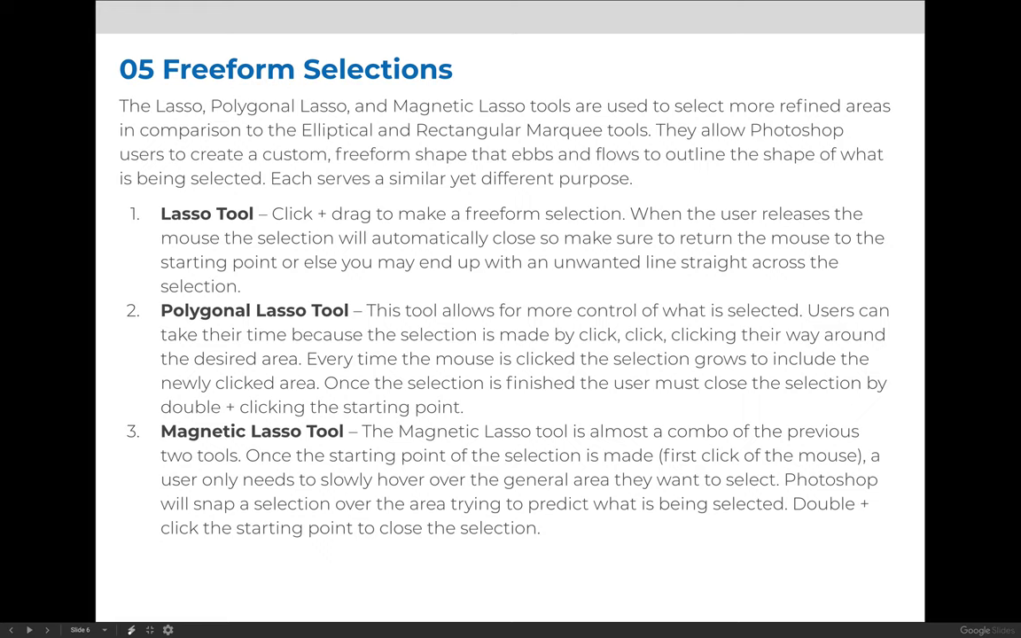
Step: Page through the Lasso, Polygonal Lasso and Magnetic Lasso slides, then exit the slideshow
key(Right)
key(Right)
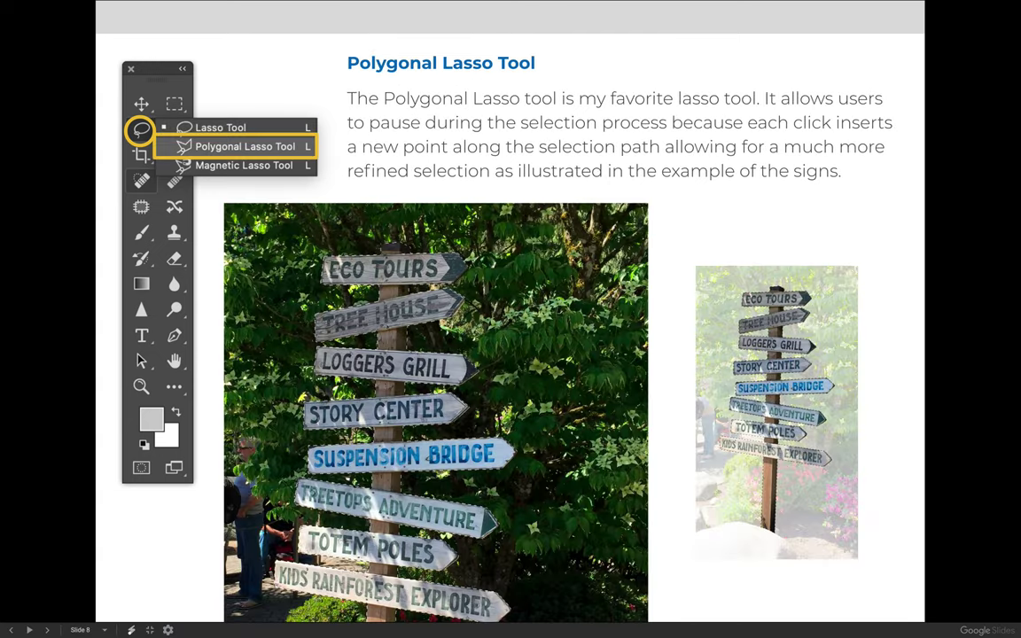
key(Right)
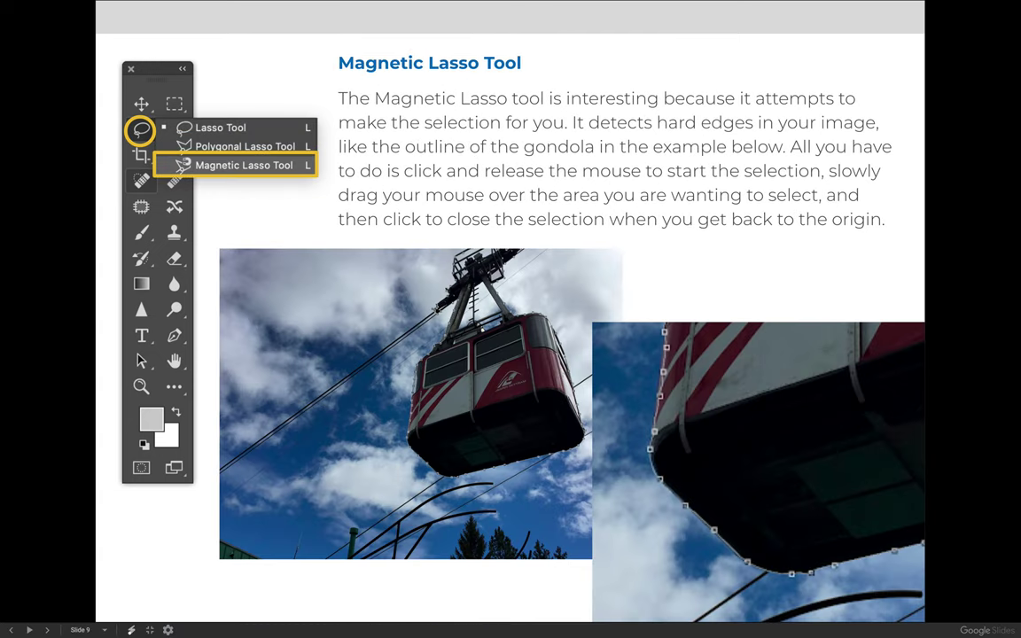
key(Escape)
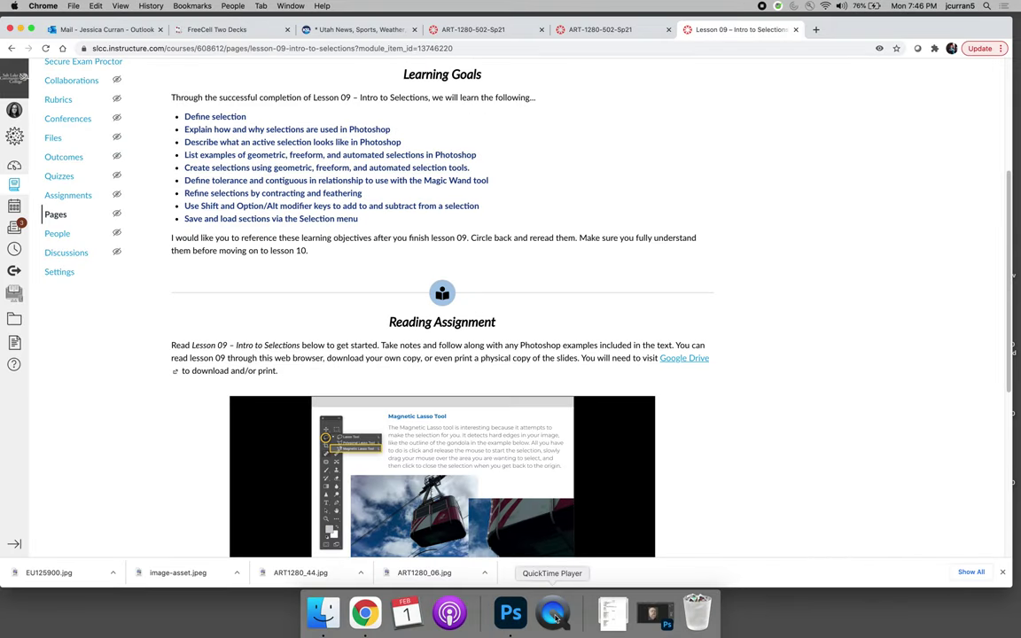
Step: Switch from Chrome to Photoshop, showing the image-asset.jpeg marble bust photo
click(510, 614)
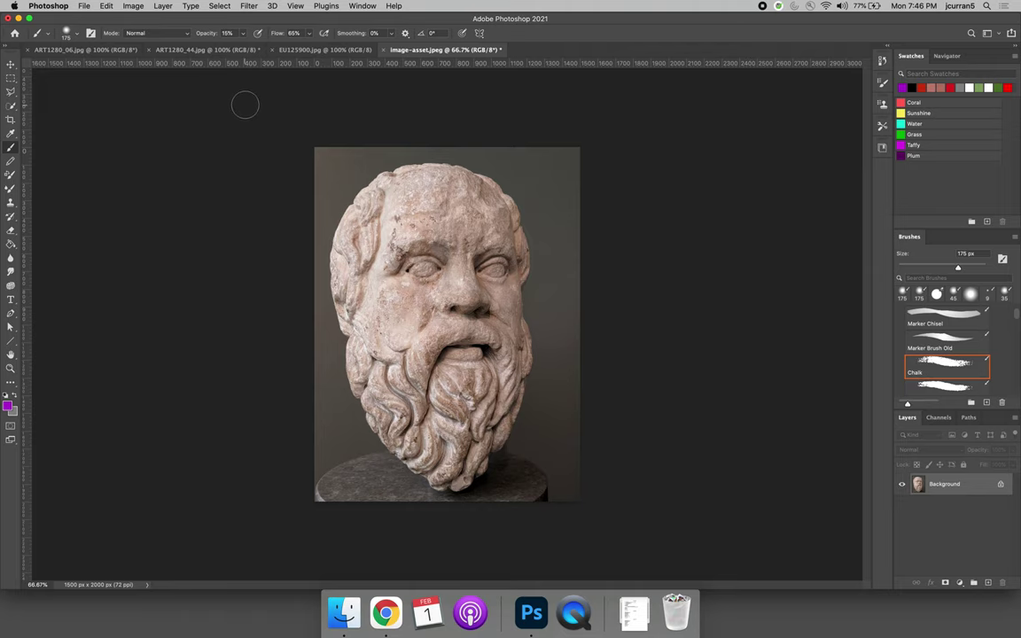
click(217, 50)
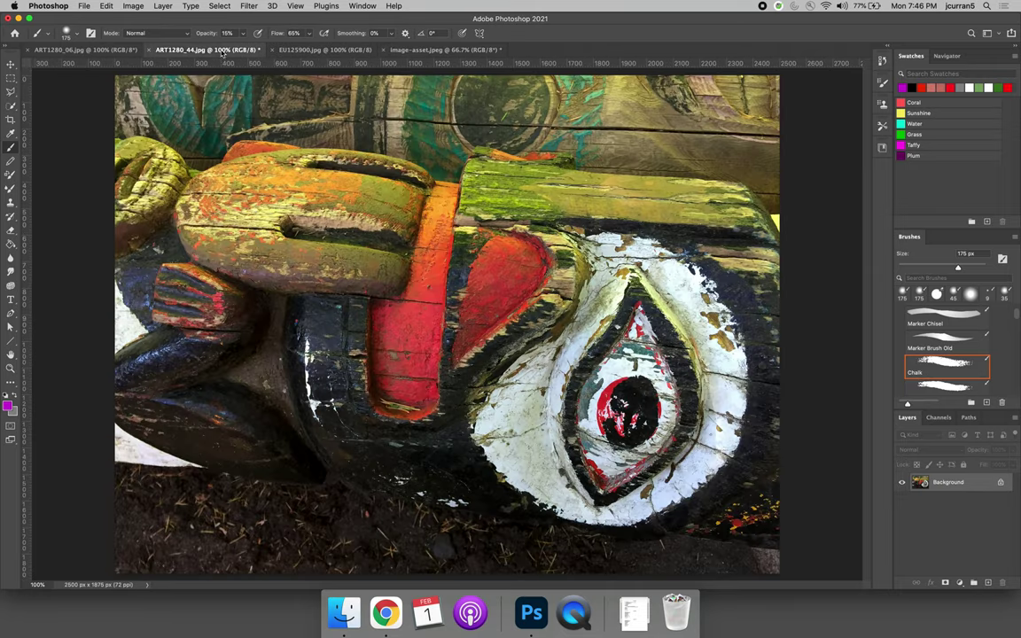
click(86, 50)
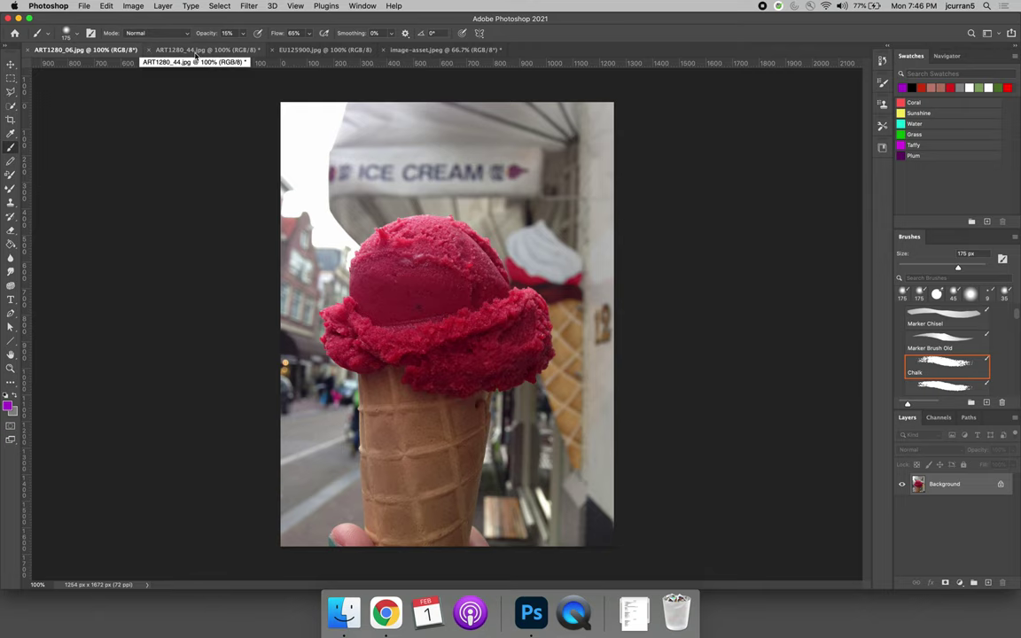
click(196, 51)
click(324, 49)
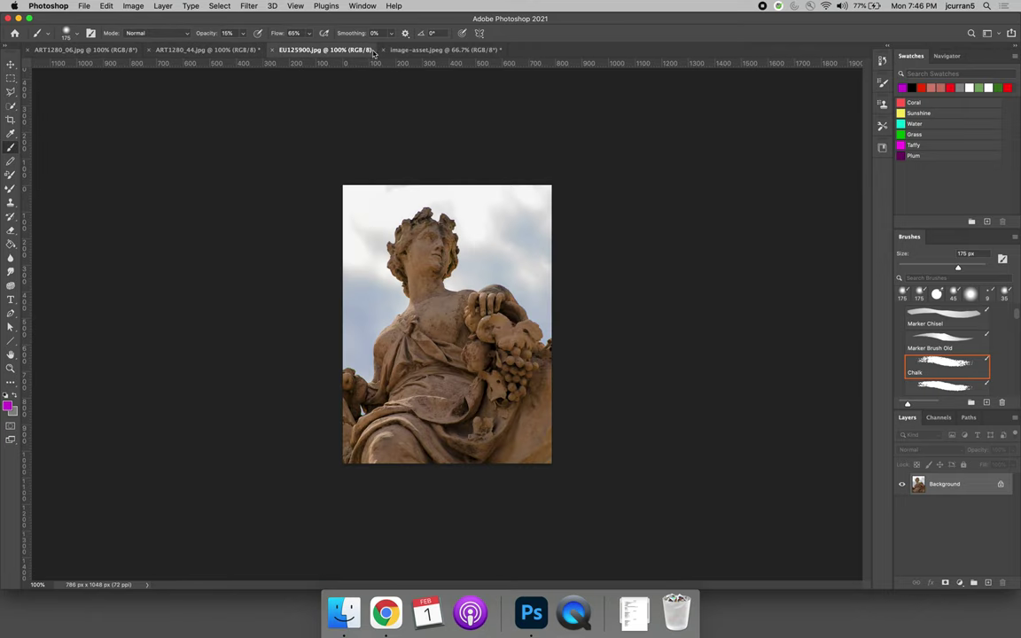
click(431, 51)
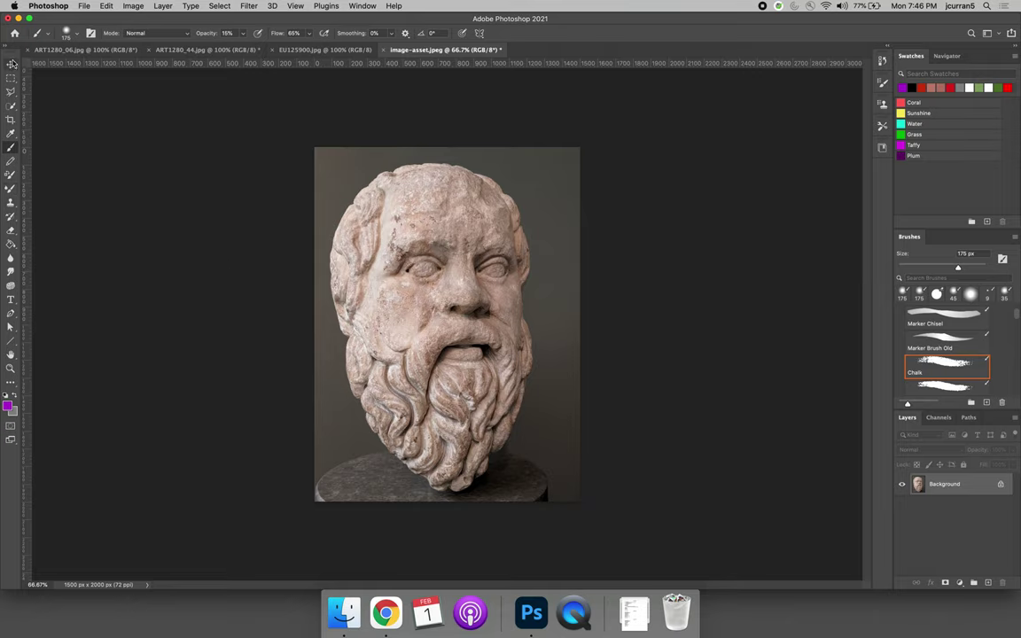
Step: Select the Lasso tool and bring up the toolbar's extra-tools list showing Magnetic Lasso
click(11, 92)
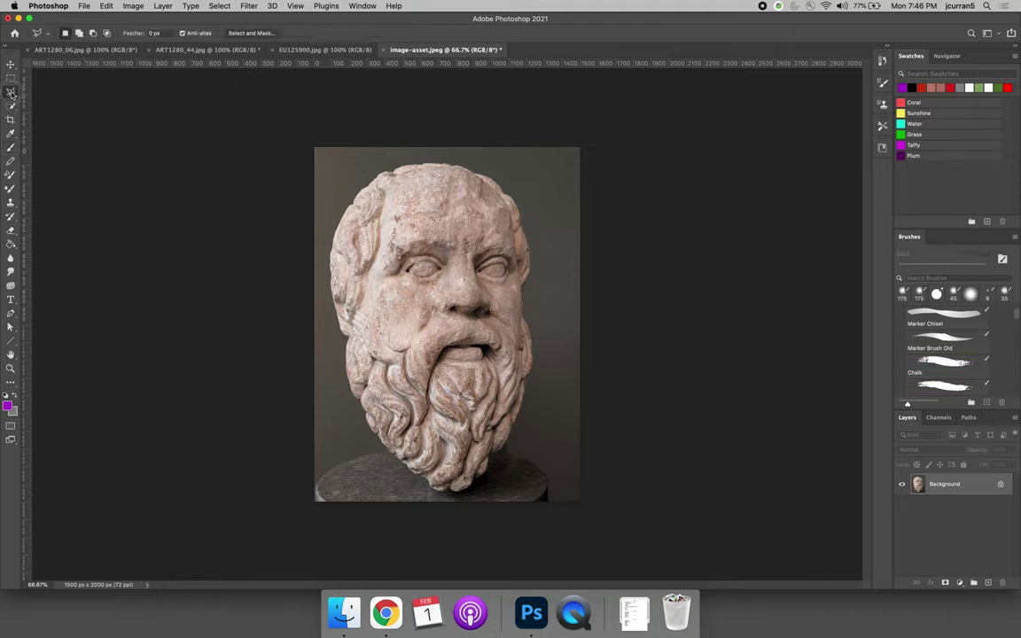
click(11, 386)
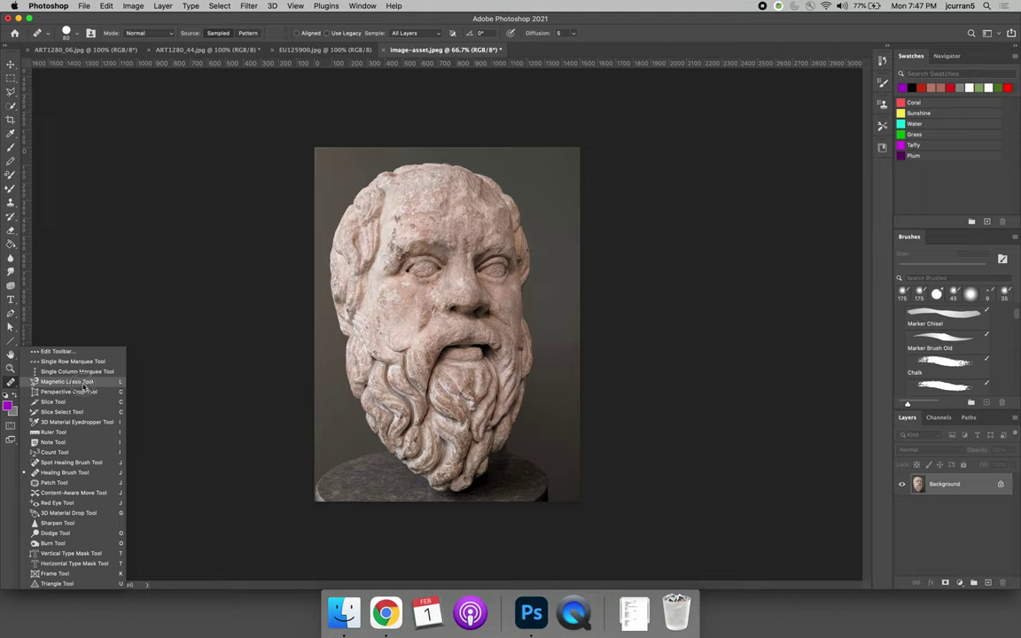
Step: Customize the toolbar so the lasso group holds Polygonal Lasso, Lasso, then Magnetic Lasso
click(80, 352)
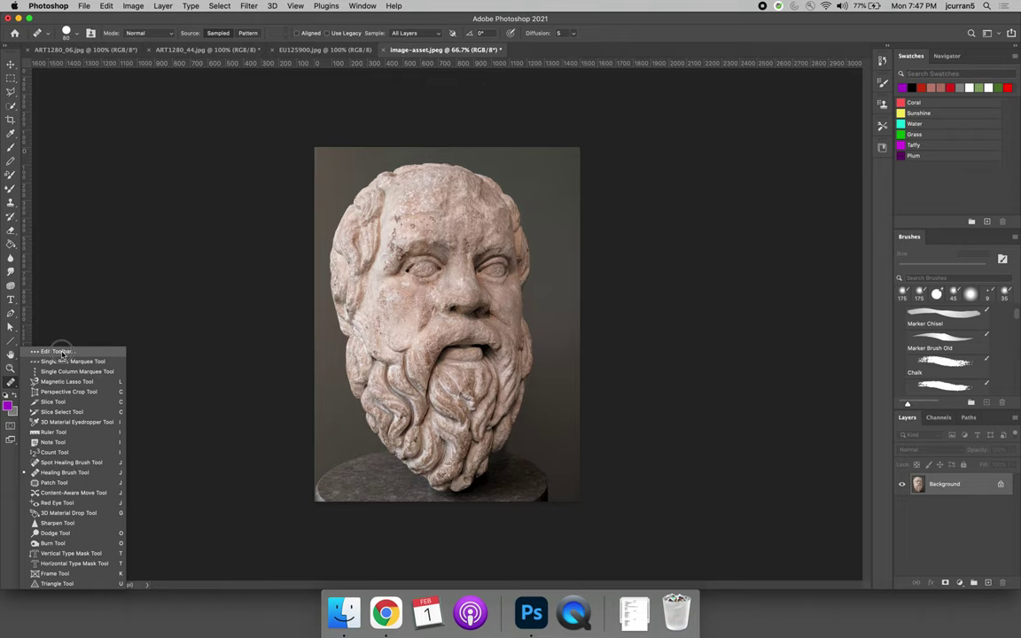
click(62, 353)
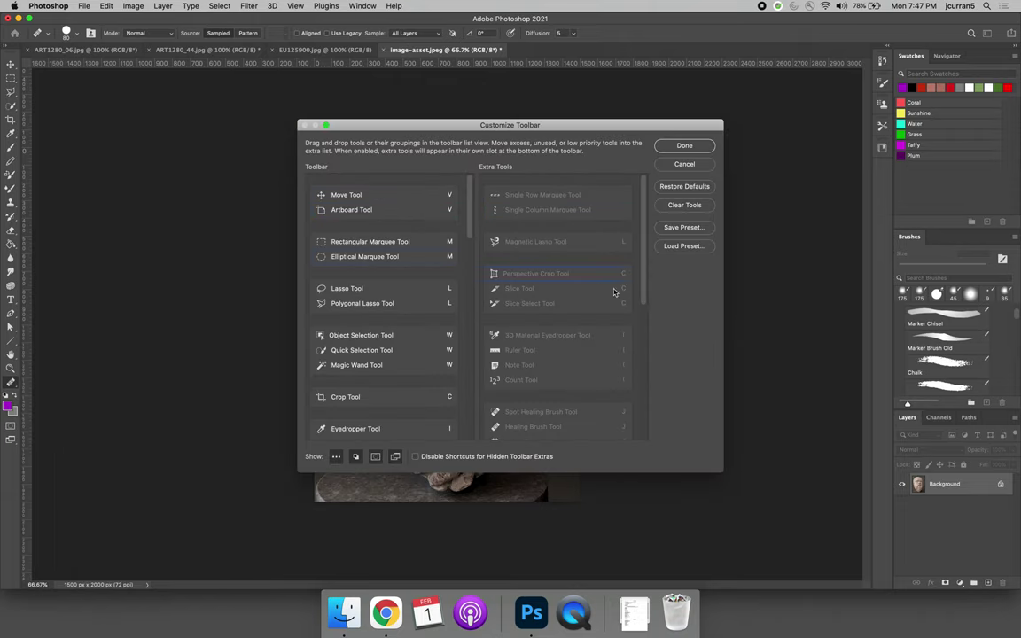
mouse_move(493, 213)
mouse_down()
mouse_move(404, 244)
mouse_move(362, 309)
mouse_up()
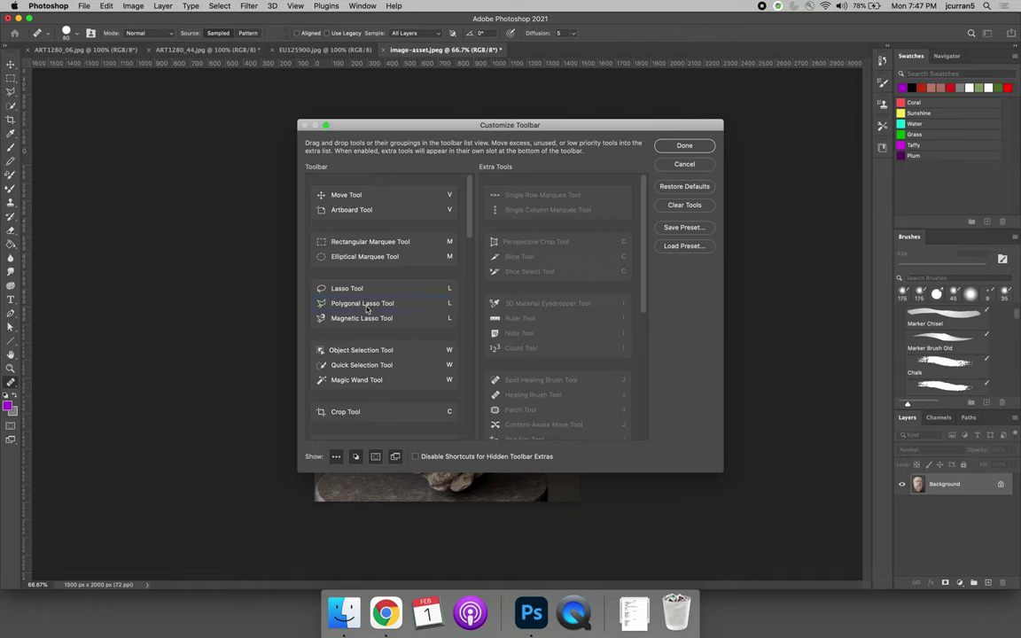
mouse_move(327, 286)
mouse_down()
mouse_move(355, 285)
mouse_move(353, 304)
mouse_up()
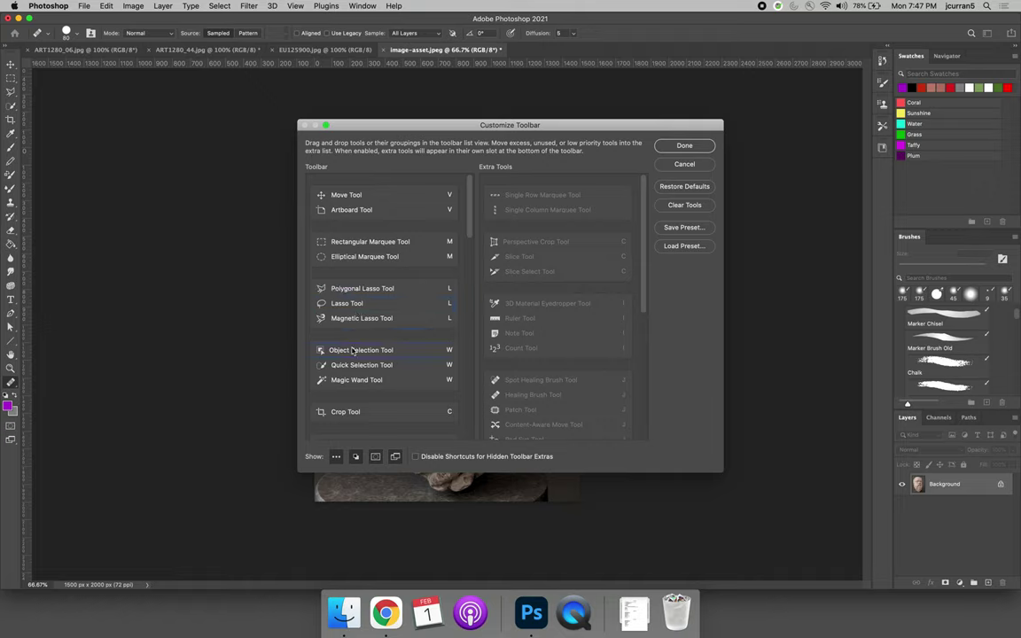
click(685, 146)
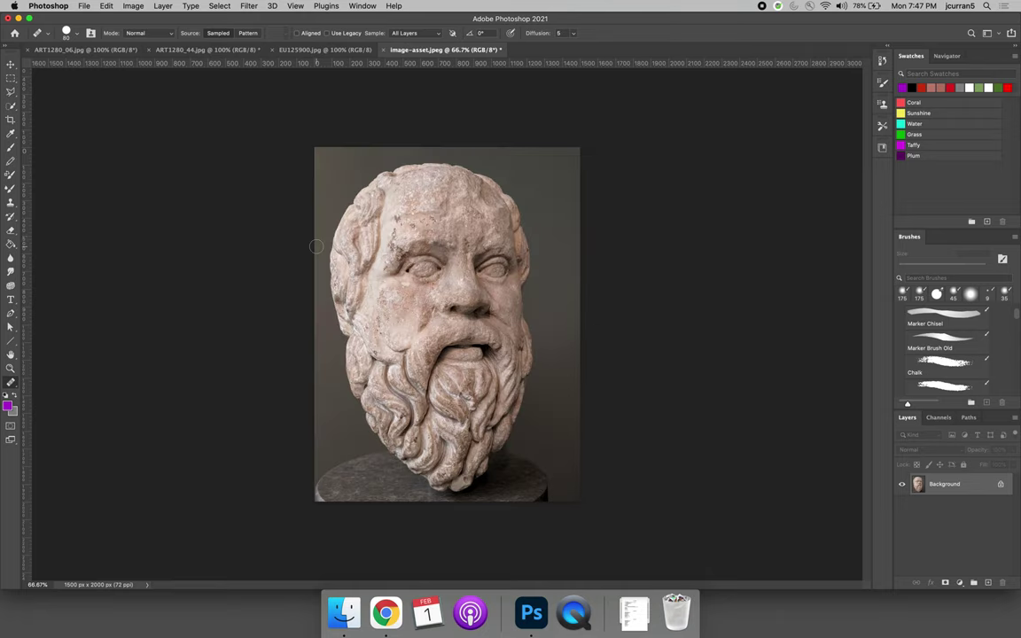
click(12, 91)
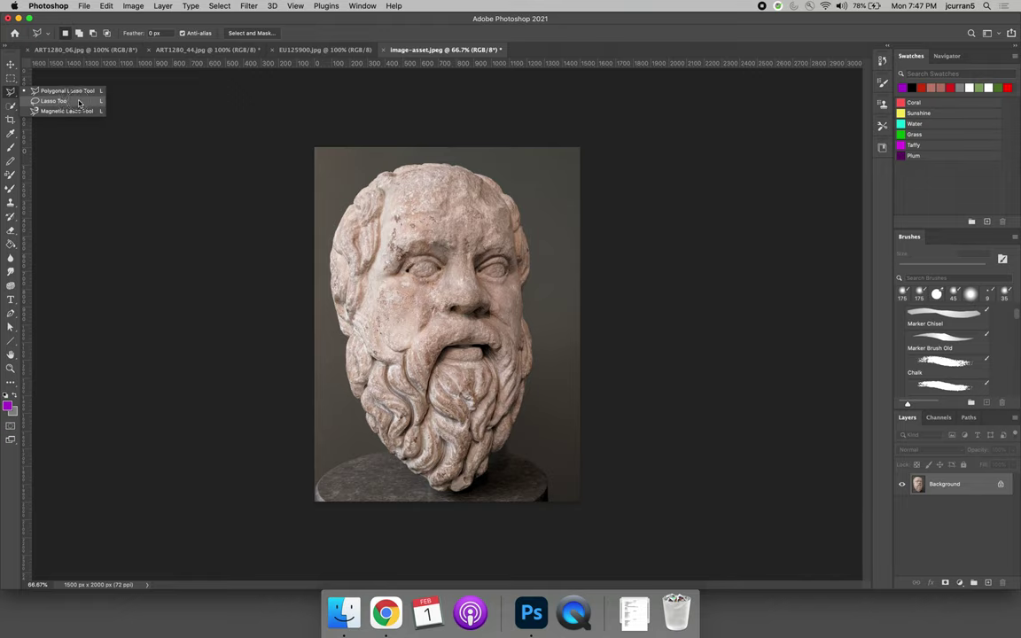
click(79, 103)
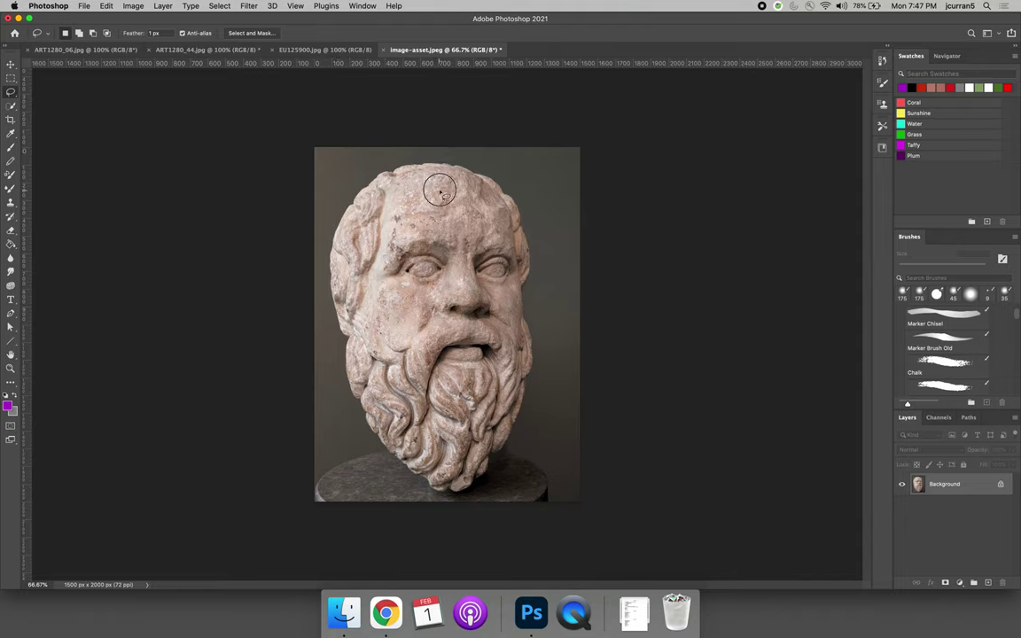
mouse_move(440, 191)
mouse_down()
mouse_move(432, 184)
mouse_move(394, 221)
mouse_move(399, 262)
mouse_move(479, 264)
mouse_move(485, 205)
mouse_move(401, 170)
mouse_move(386, 181)
mouse_up()
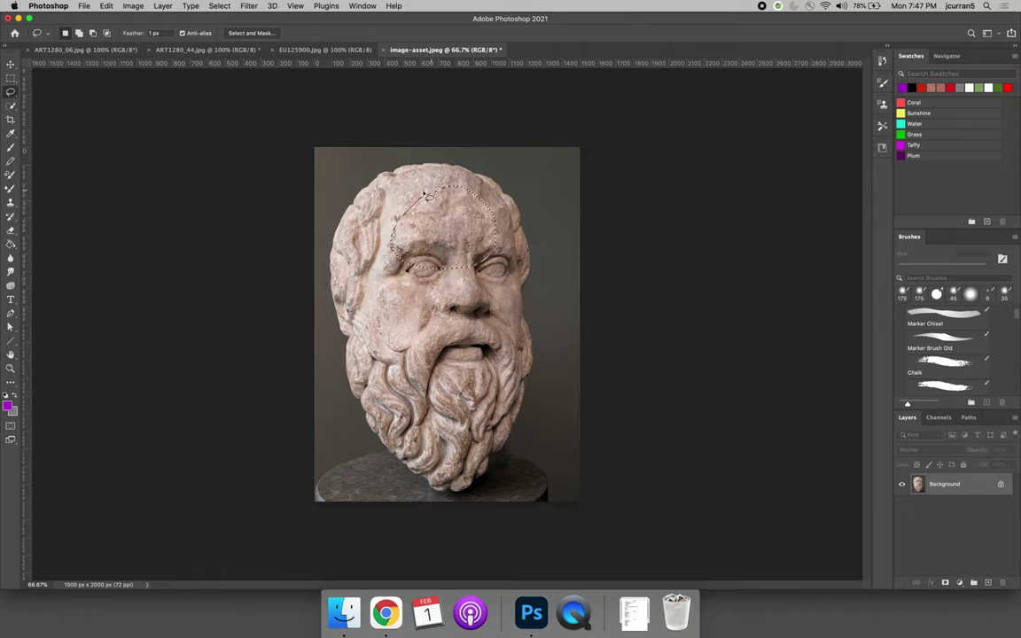
click(325, 227)
key(j)
mouse_move(396, 251)
mouse_down()
mouse_move(389, 282)
mouse_move(424, 290)
mouse_move(447, 284)
mouse_move(451, 252)
mouse_up()
click(381, 229)
mouse_move(342, 200)
mouse_down()
mouse_move(415, 152)
mouse_move(506, 168)
mouse_move(523, 192)
mouse_move(545, 274)
mouse_move(544, 369)
mouse_move(522, 451)
mouse_move(554, 473)
mouse_move(563, 519)
mouse_move(470, 549)
mouse_move(327, 545)
mouse_move(299, 527)
mouse_move(307, 482)
mouse_move(366, 441)
mouse_move(333, 334)
mouse_move(326, 218)
mouse_up()
key(BackSpace)
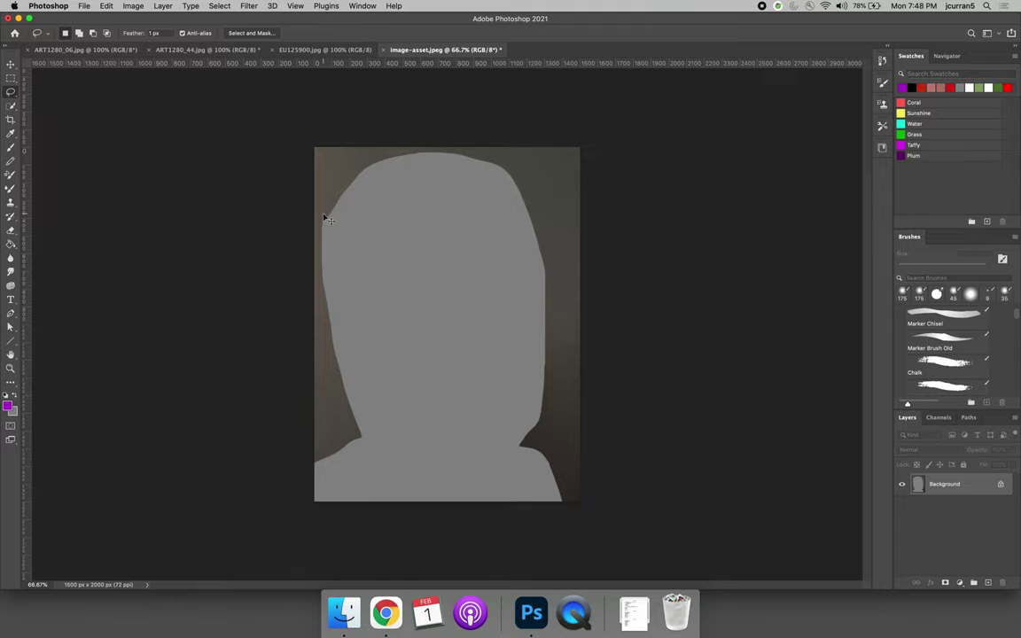
key(super+z)
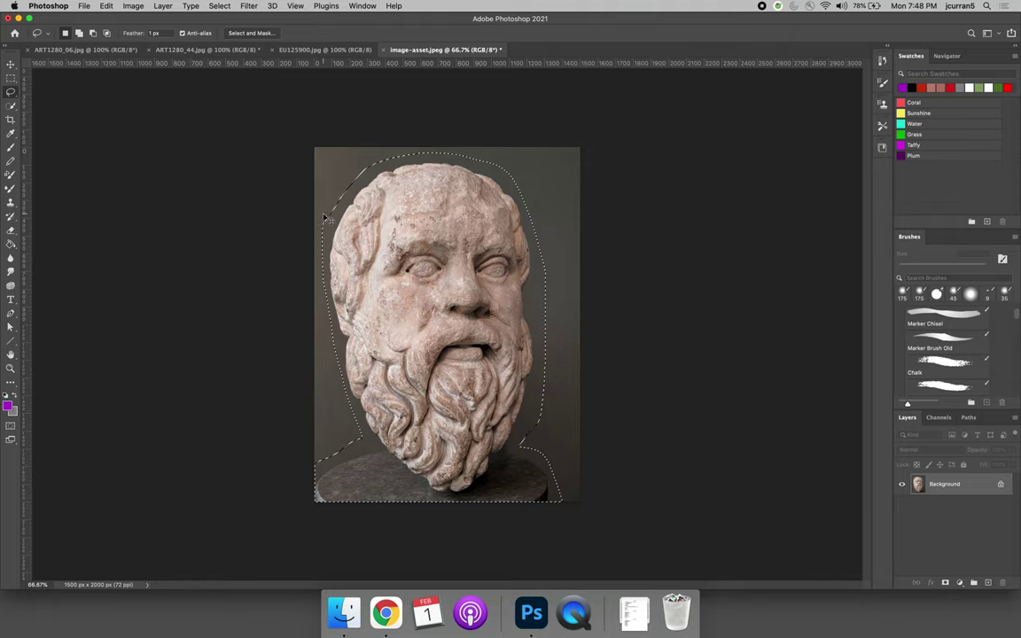
key(super+d)
click(221, 5)
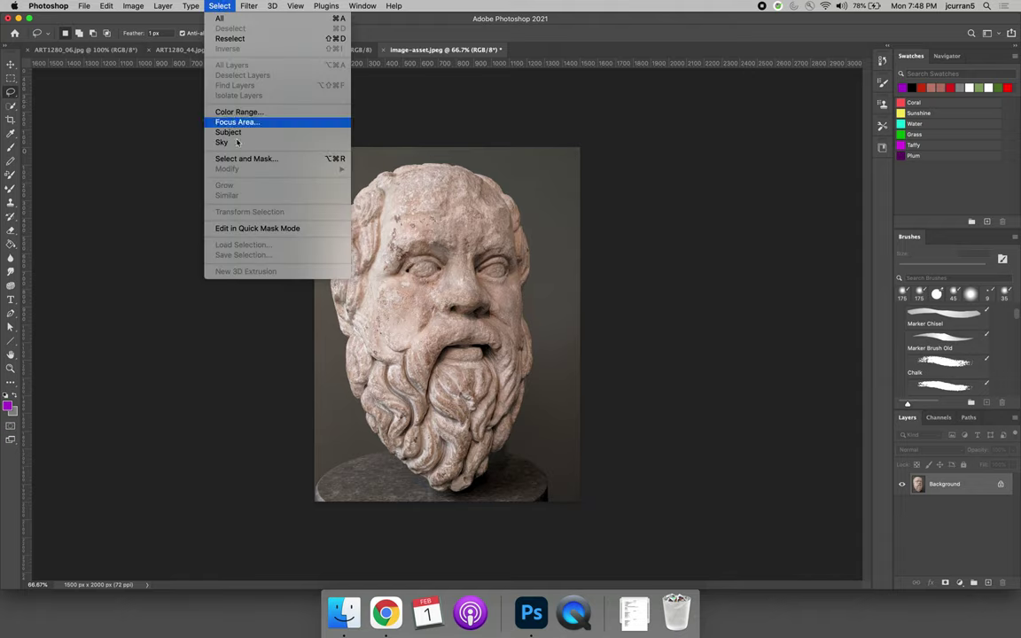
click(233, 312)
click(10, 92)
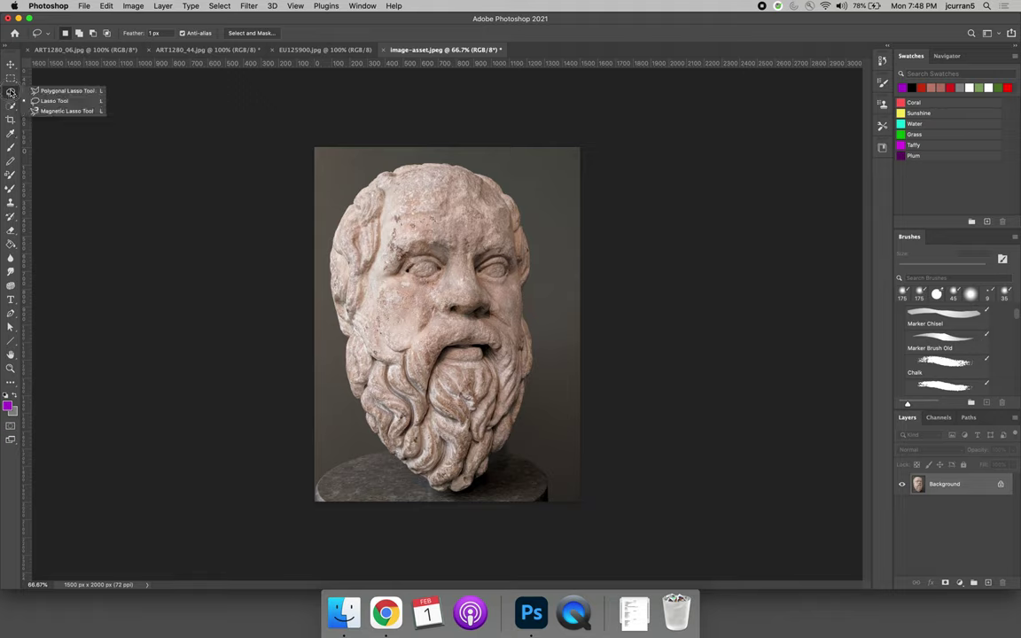
Step: Draw a closed Polygonal Lasso selection around the bust's forehead, left eye and nose
click(62, 91)
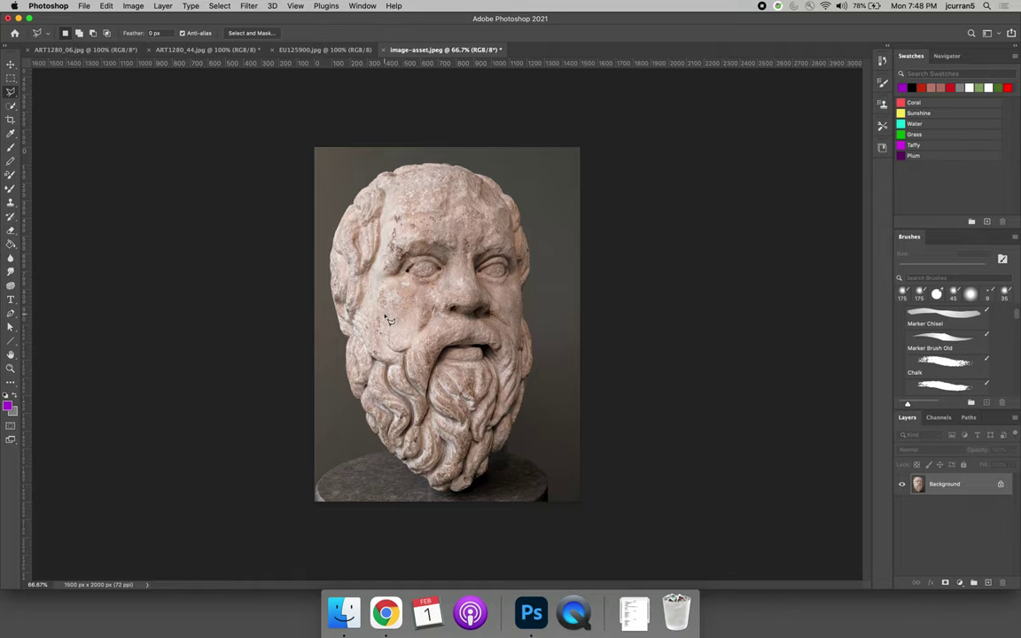
click(381, 309)
click(358, 233)
click(413, 197)
click(475, 204)
click(492, 242)
click(492, 311)
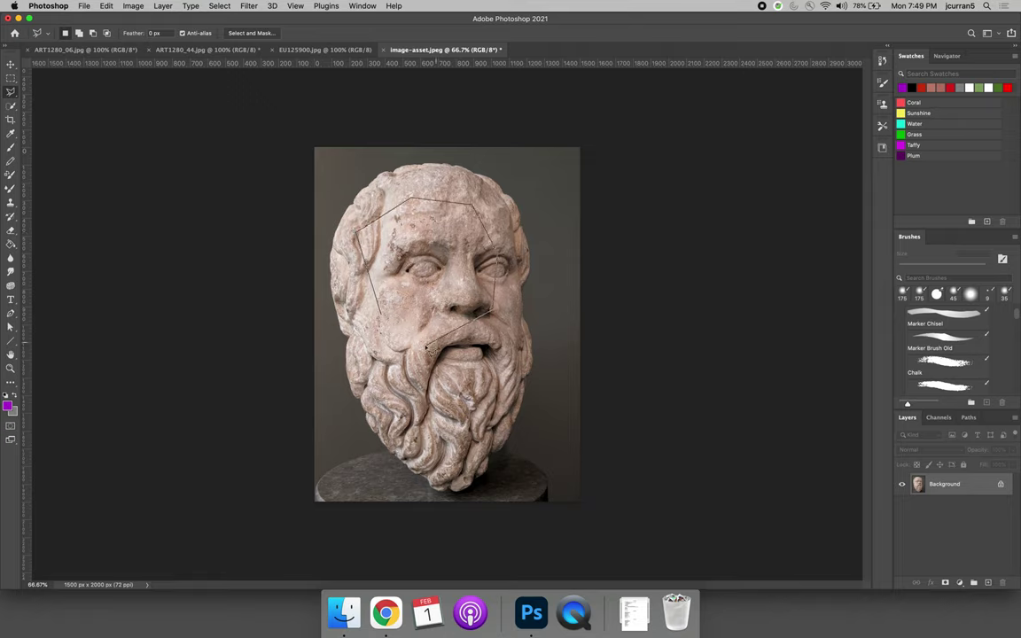
click(426, 343)
click(384, 315)
Step: On the ART1280_44.jpg totem photo, lasso the orange band and red mouth piece
click(318, 50)
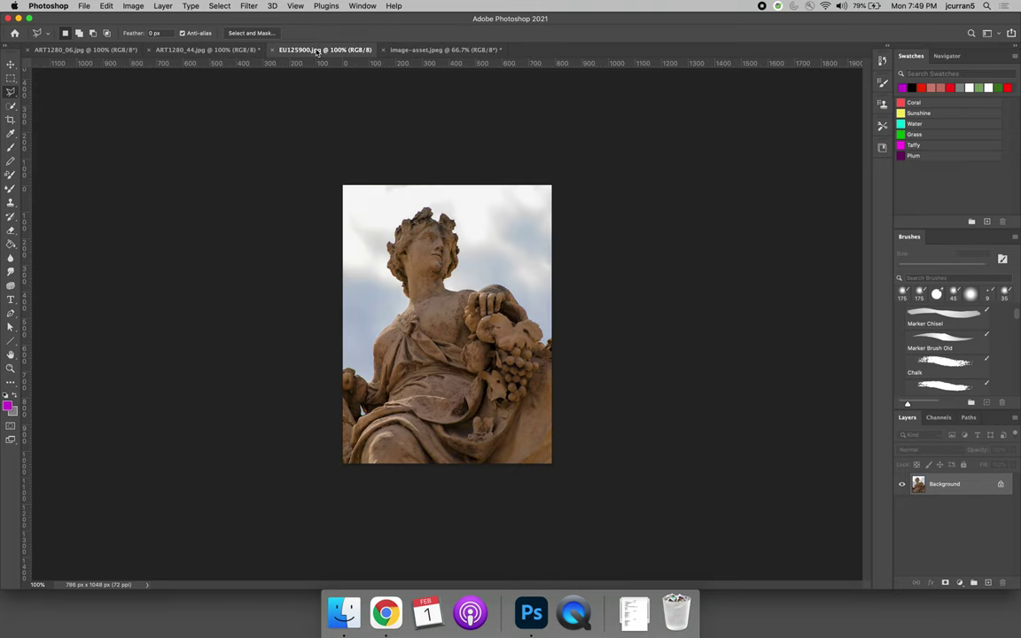
click(201, 50)
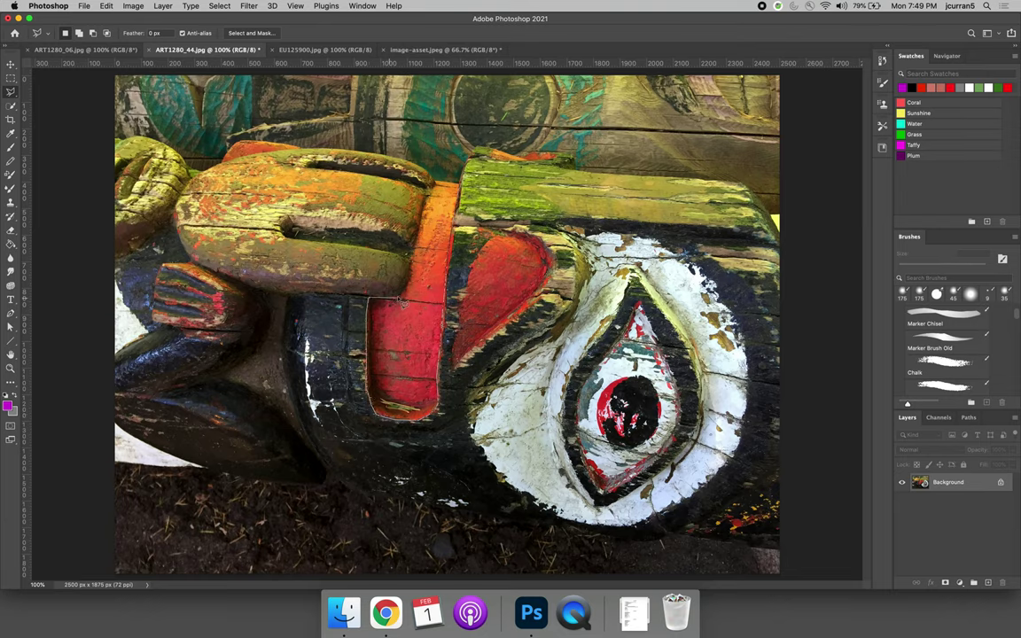
click(367, 299)
mouse_move(411, 278)
mouse_down()
mouse_move(434, 196)
mouse_move(459, 185)
mouse_up()
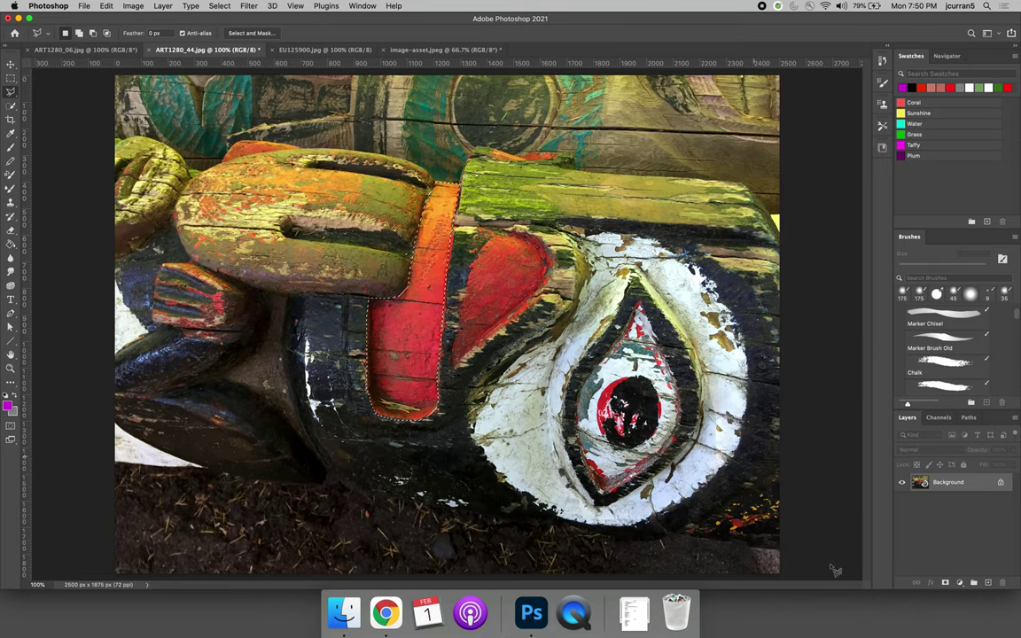
click(960, 582)
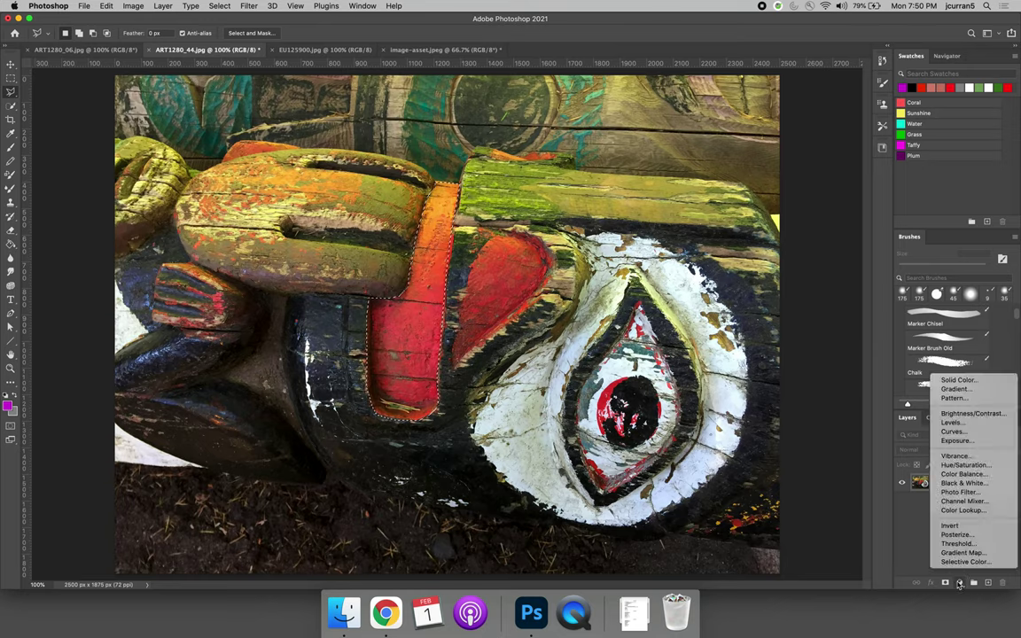
Step: Add a Hue/Saturation adjustment layer with Hue +21 to shift the mouth piece toward yellow-orange
click(964, 465)
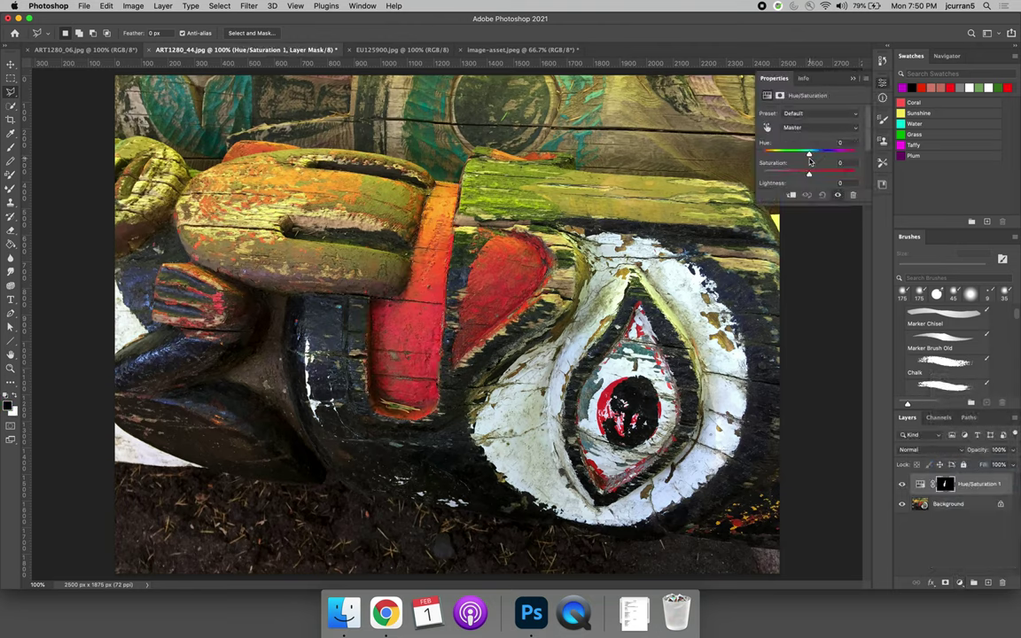
mouse_move(808, 153)
mouse_down()
mouse_move(776, 162)
mouse_move(819, 162)
mouse_up()
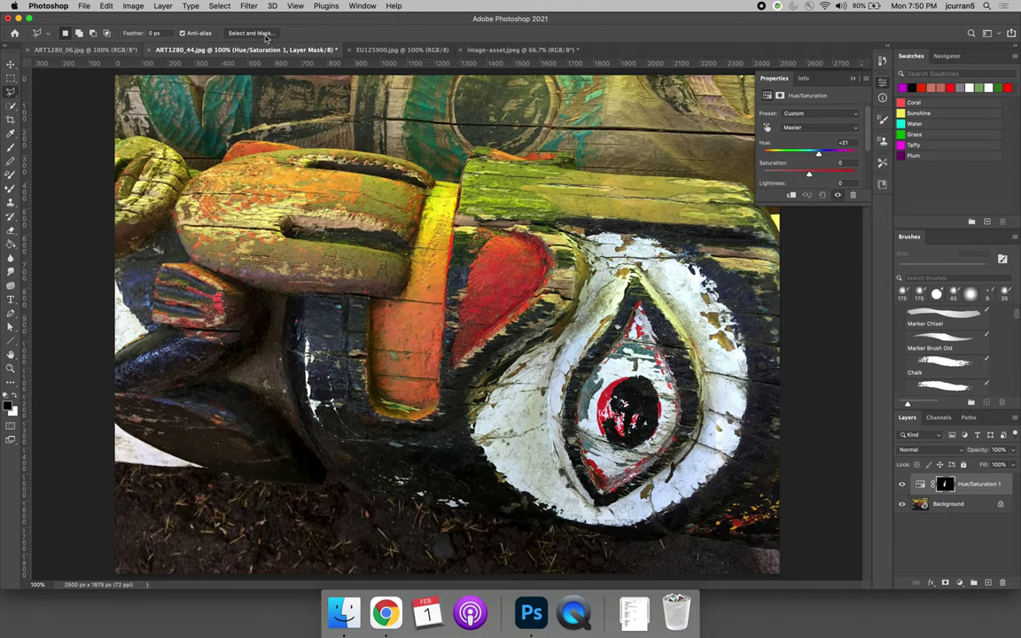
Step: On the ART1280_06.jpg ice-cream photo, choose the Magnetic Lasso and zoom to 300% on the scoop
click(111, 52)
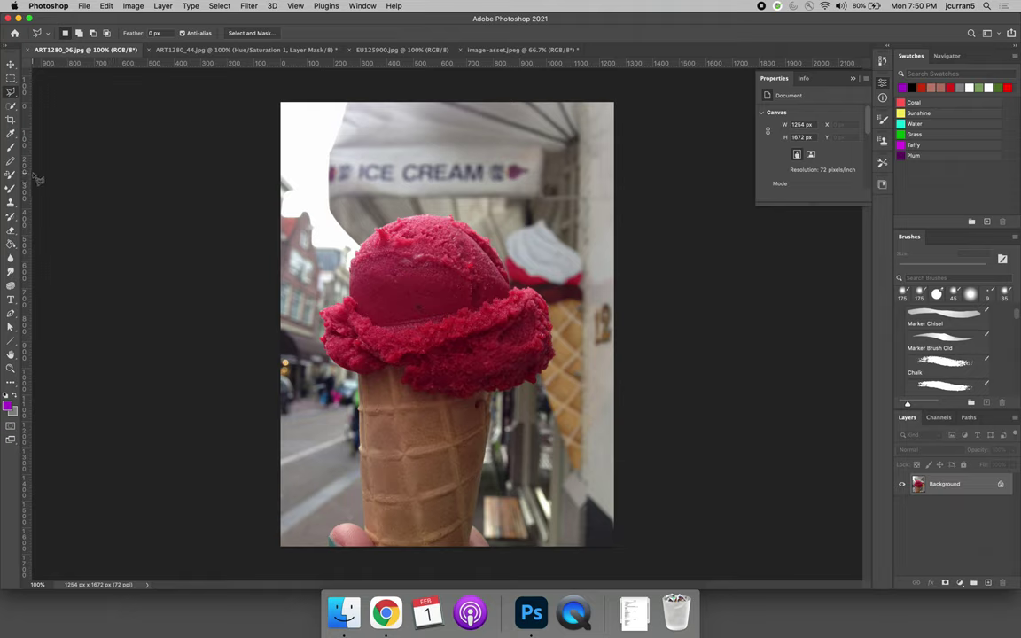
click(12, 94)
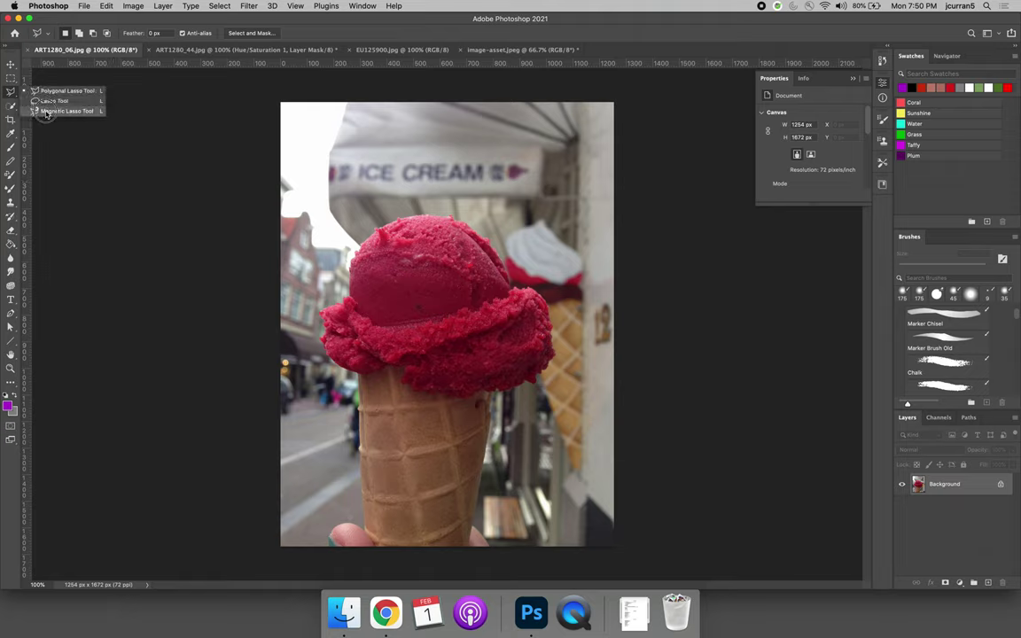
click(46, 112)
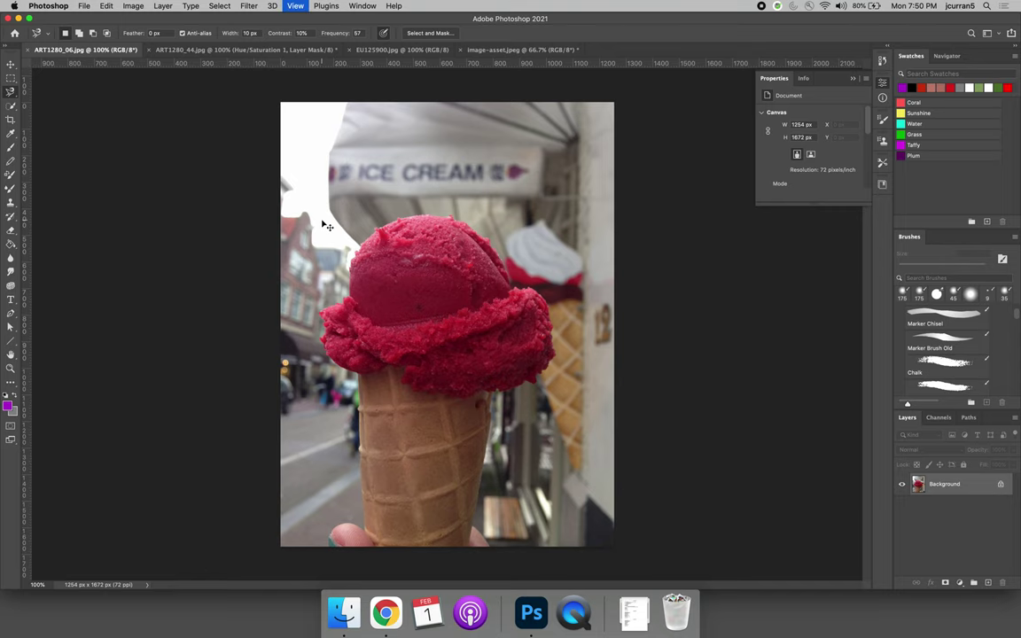
key(super+equal)
key(super+equal)
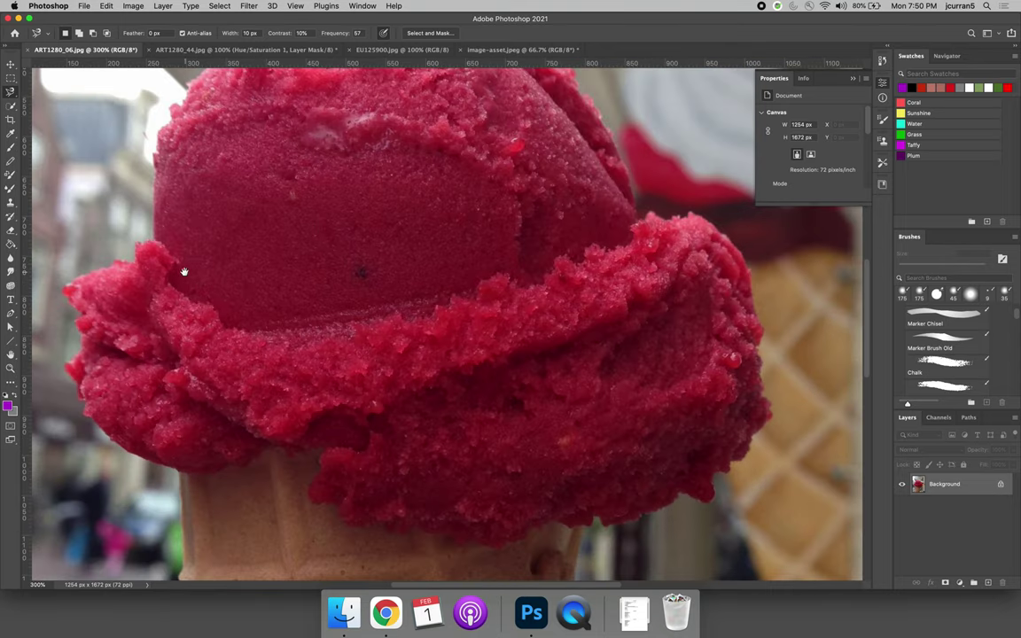
drag(183, 268, 411, 307)
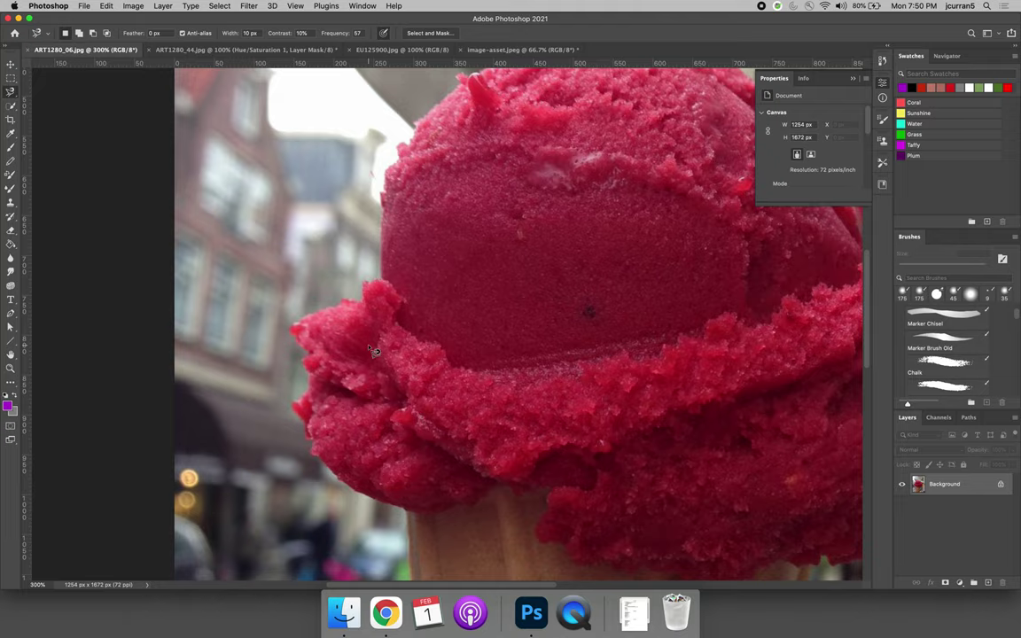
Step: Close a Magnetic Lasso selection along the cone's left edge, then return to image-asset.jpeg
scroll(408, 424, down, 10)
scroll(407, 429, up, 8)
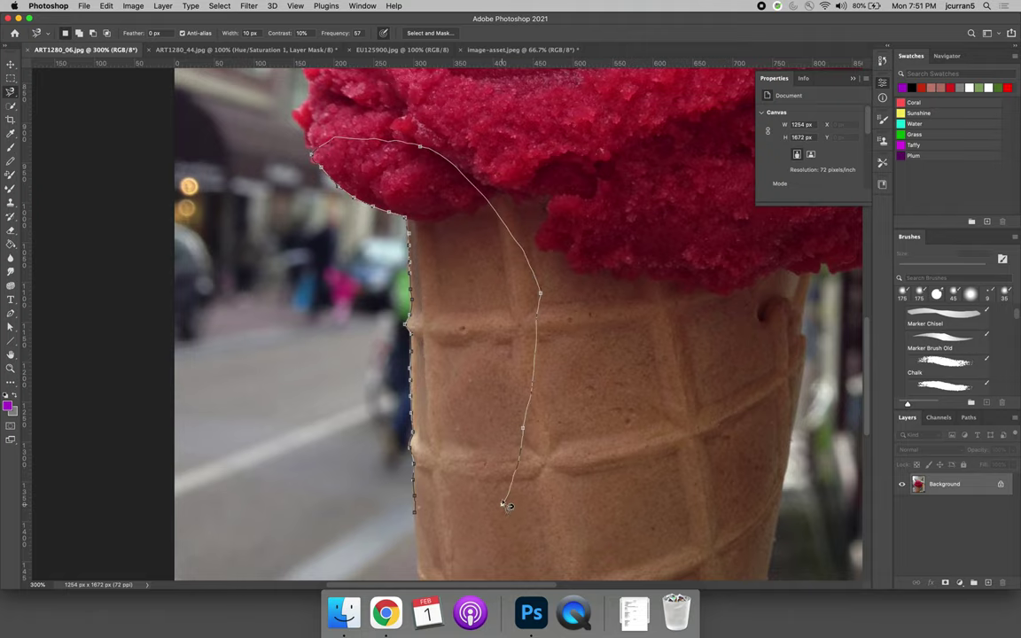
scroll(504, 498, down, 2)
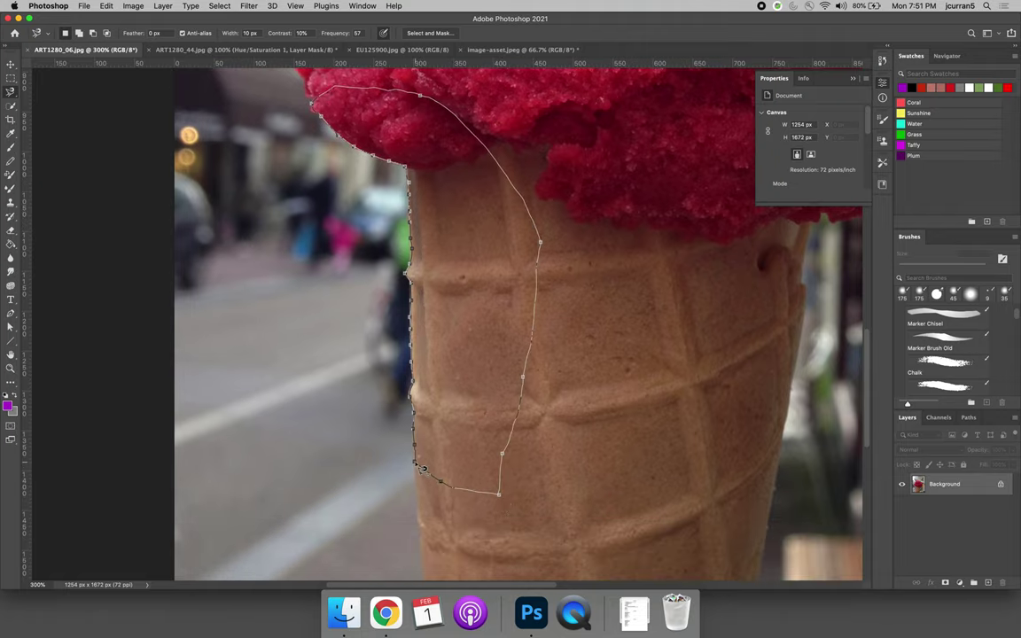
double_click(422, 470)
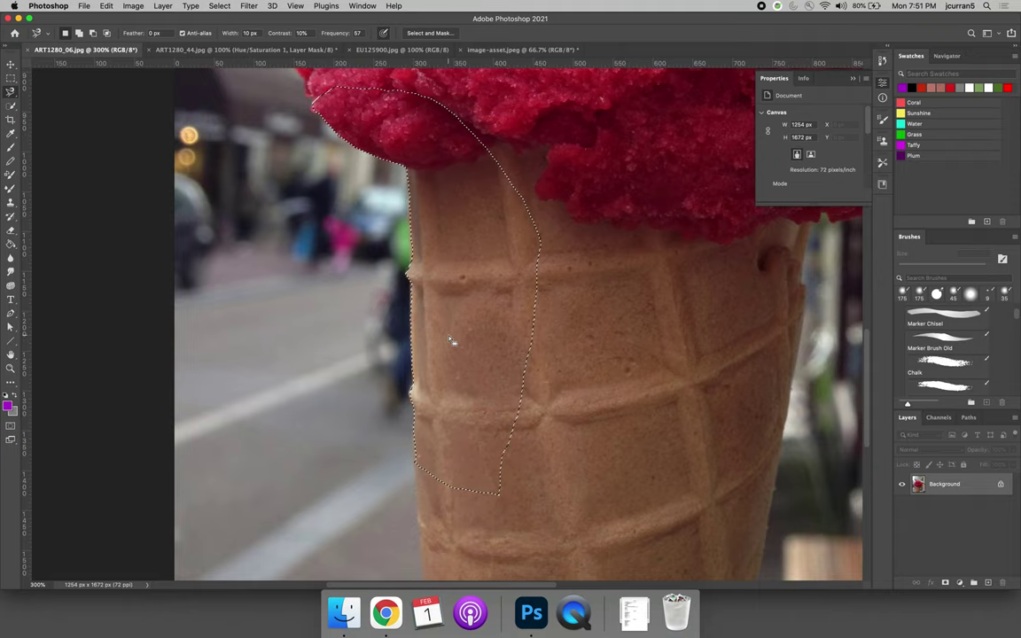
click(511, 51)
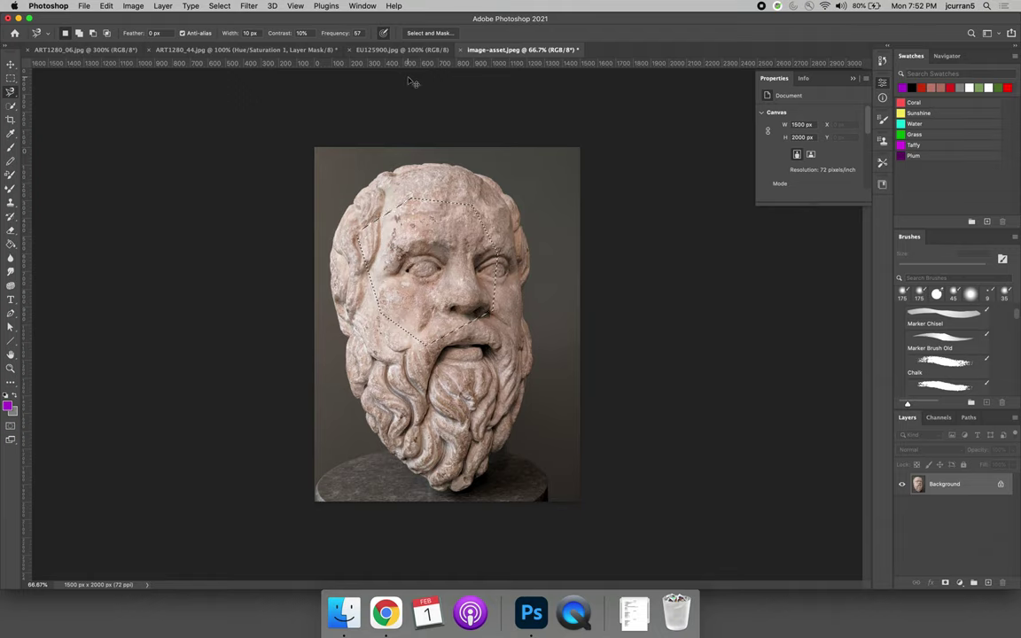
Step: Deselect the bust, zoom to 200%, and trace a Magnetic Lasso path up from the beard
key(super+d)
key(super+equal)
key(super+equal)
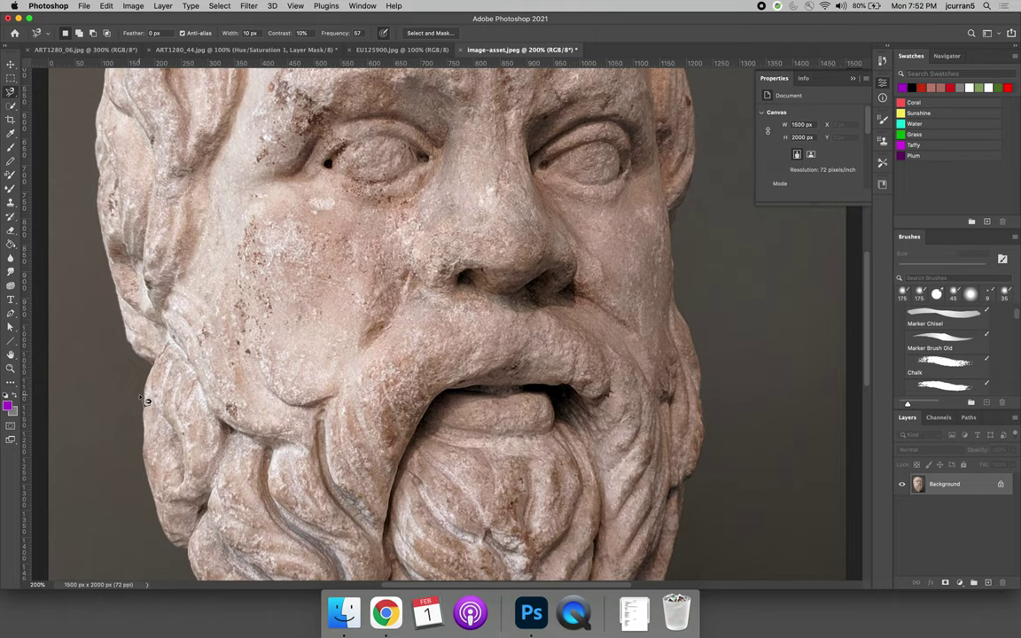
click(146, 401)
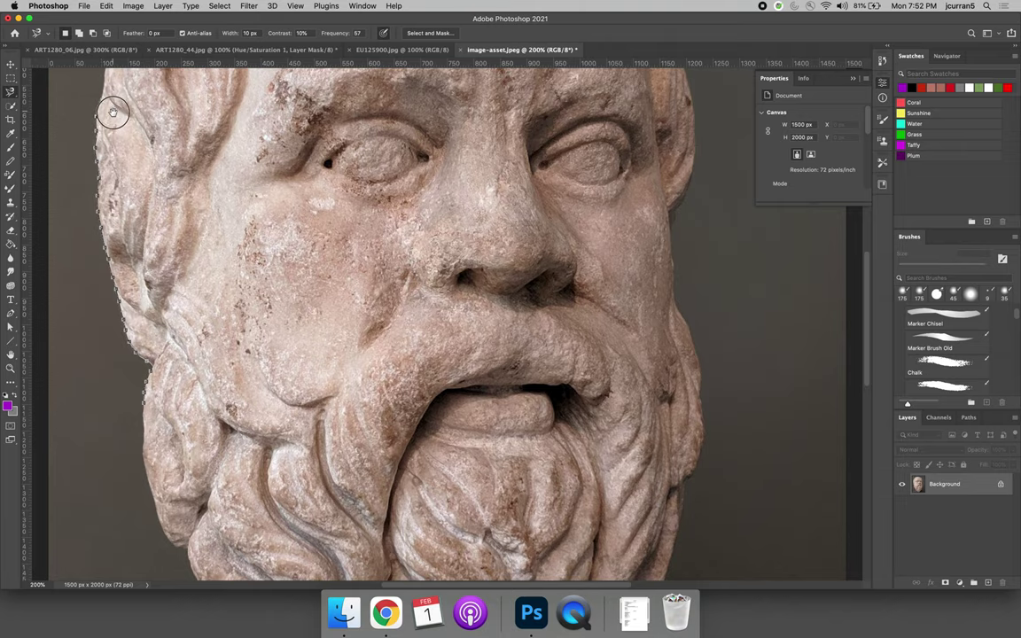
drag(114, 109, 125, 235)
Step: Trace the magnetic lasso over the head top and down the beard's right side to the pedestal edge
scroll(170, 364, up, 5)
scroll(170, 364, left, 1)
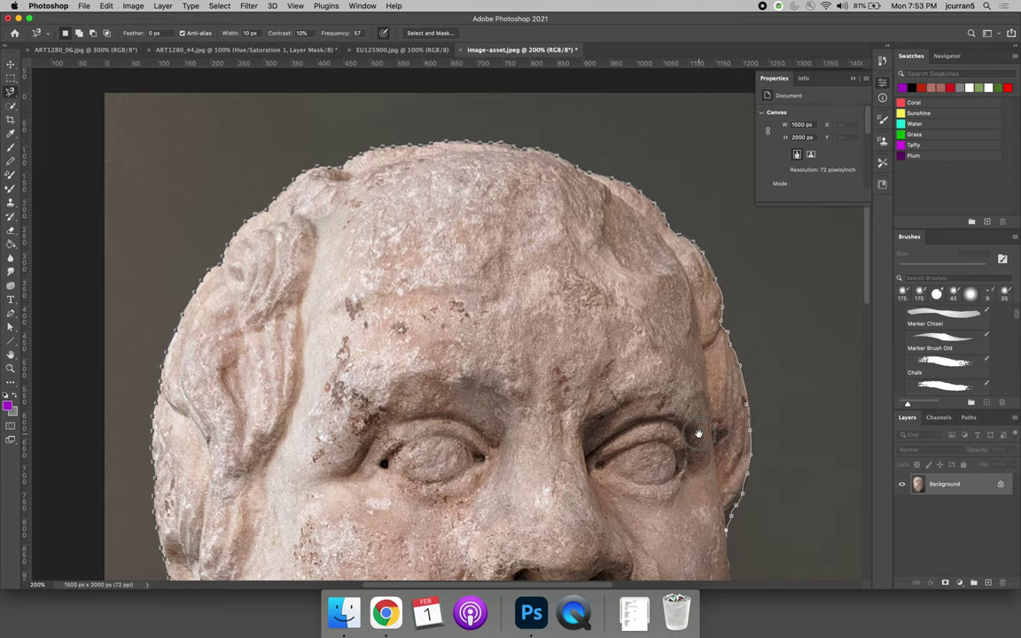
scroll(695, 433, down, 5)
scroll(671, 250, down, 3)
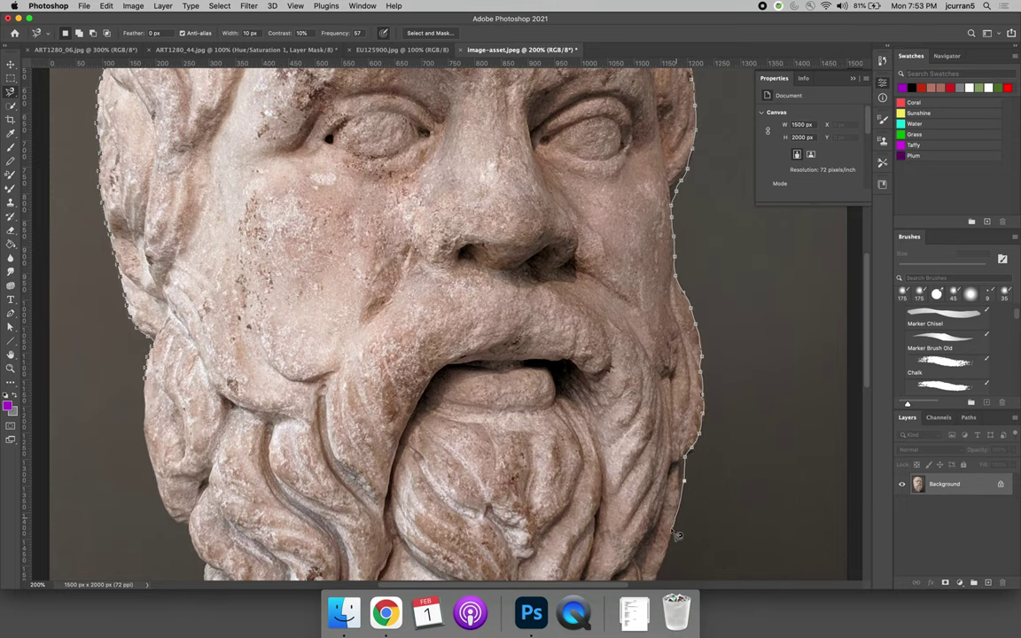
scroll(657, 354, down, 5)
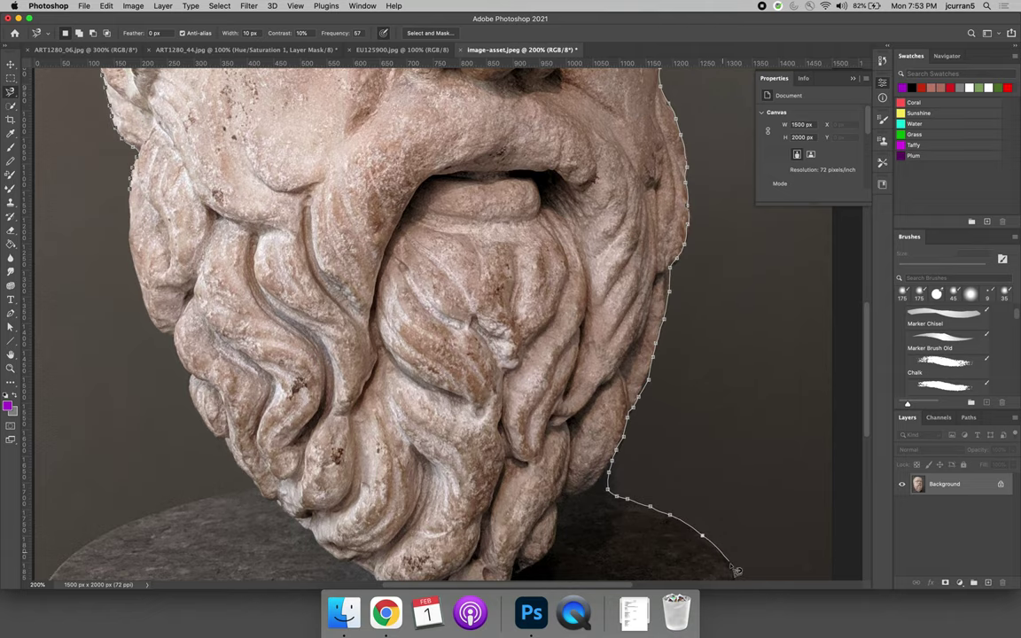
Step: Carry the magnetic lasso path across the pedestal bottom, round its left curve and up the beard's left side
scroll(736, 576, down, 2)
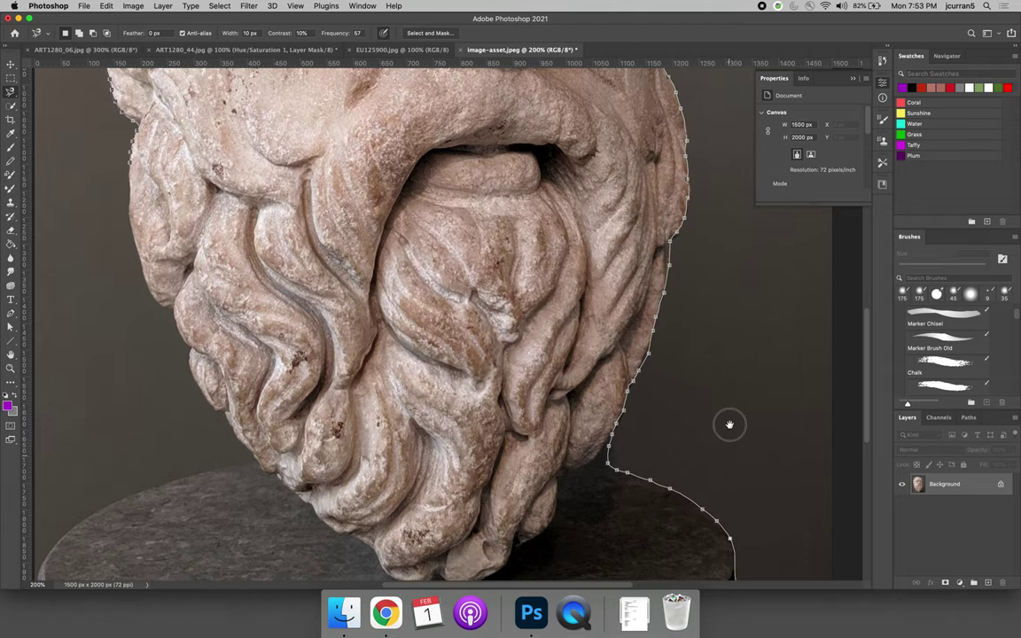
scroll(728, 390, down, 5)
scroll(726, 368, down, 1)
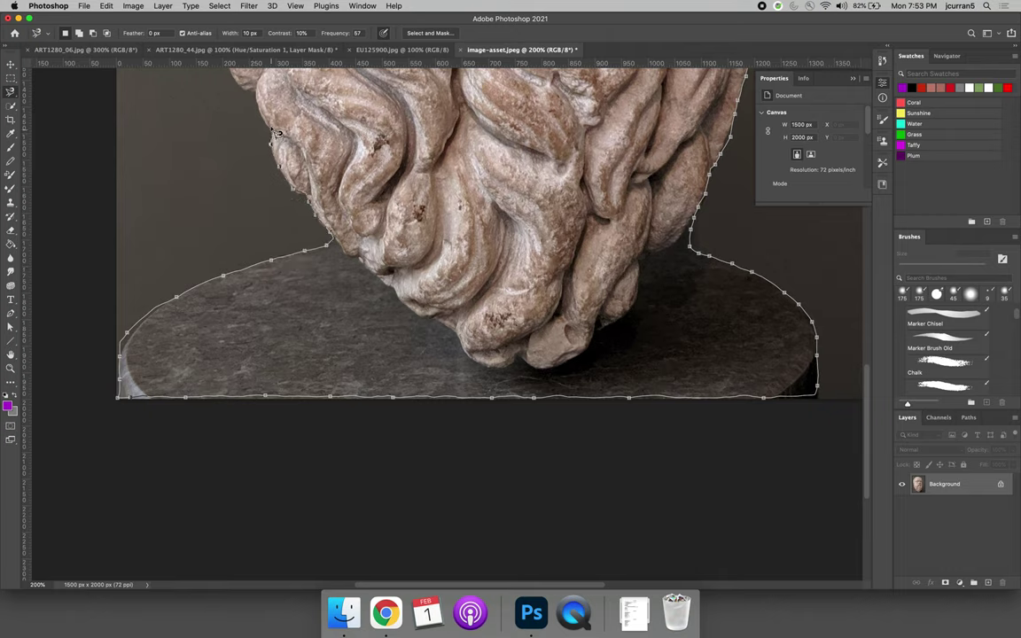
key(space)
drag(256, 107, 299, 310)
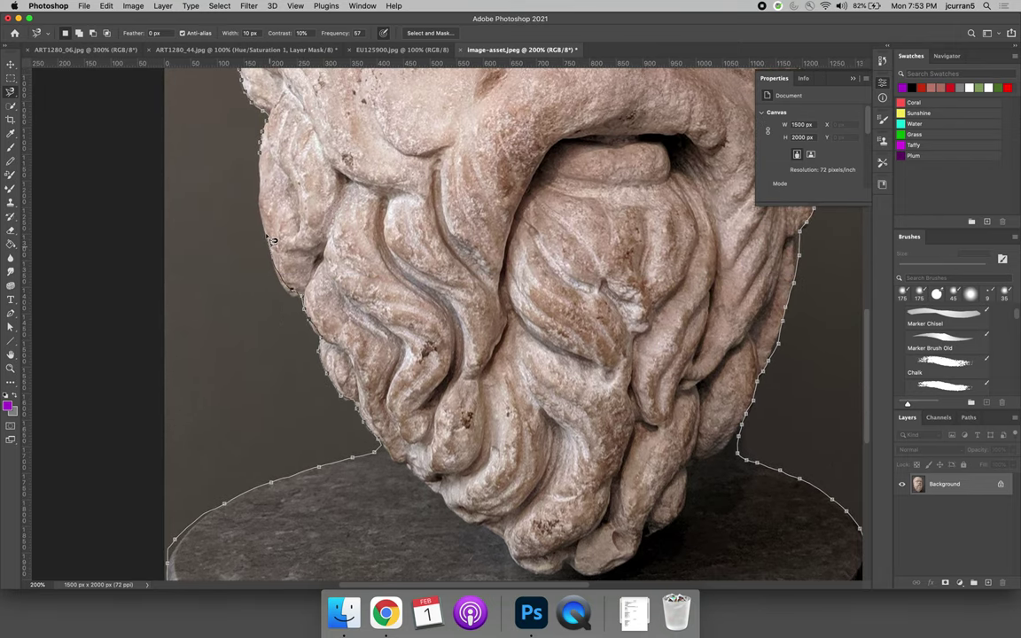